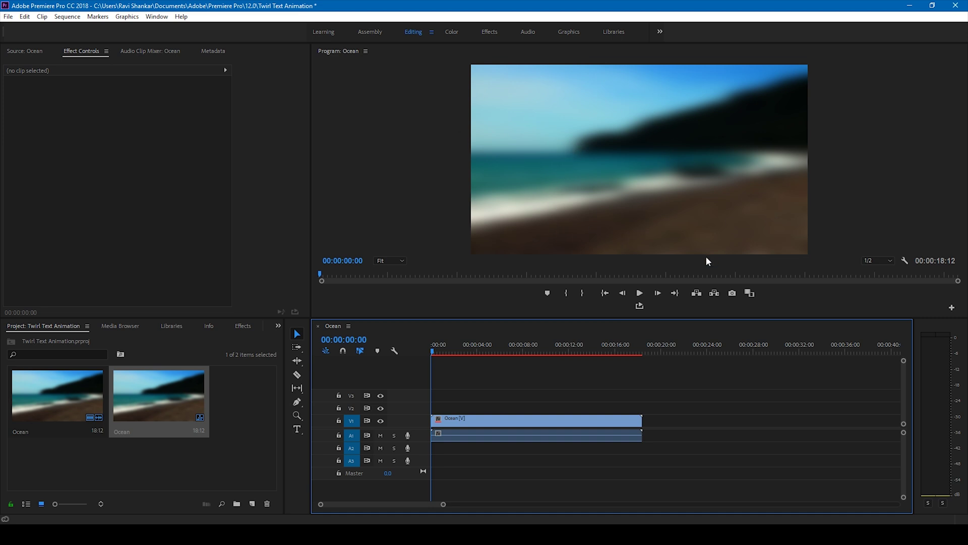
Preview the ocean clip, then create a new legacy title named Title 02.
key(space)
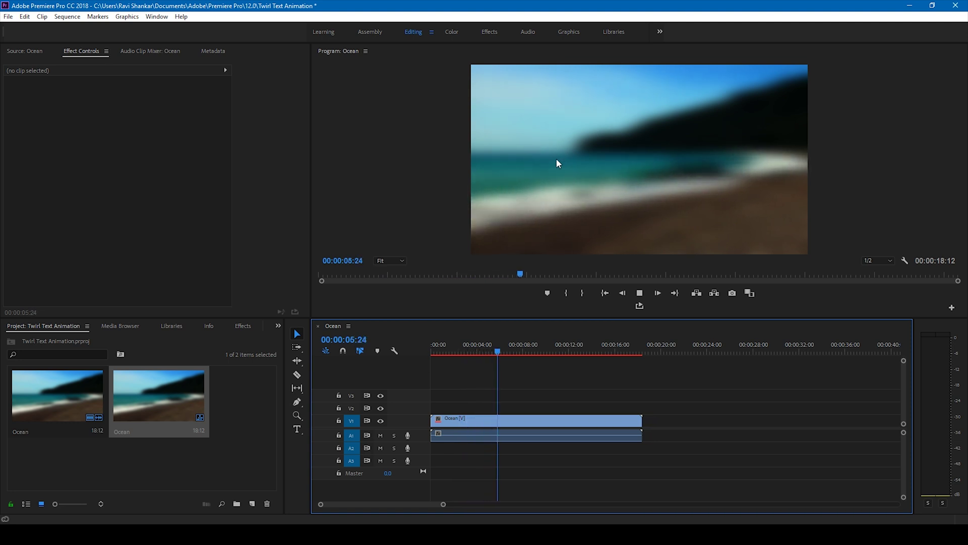
click(240, 398)
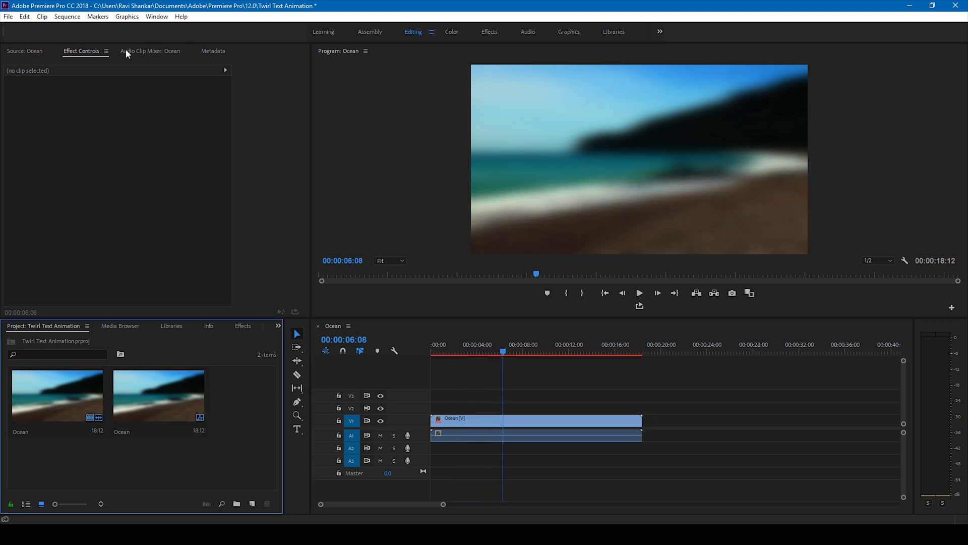
click(8, 16)
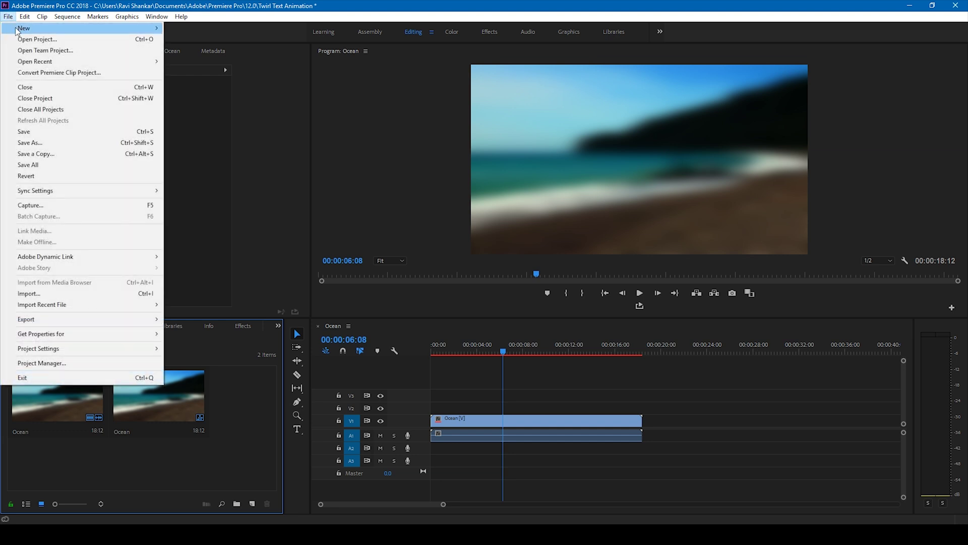
mouse_move(16, 30)
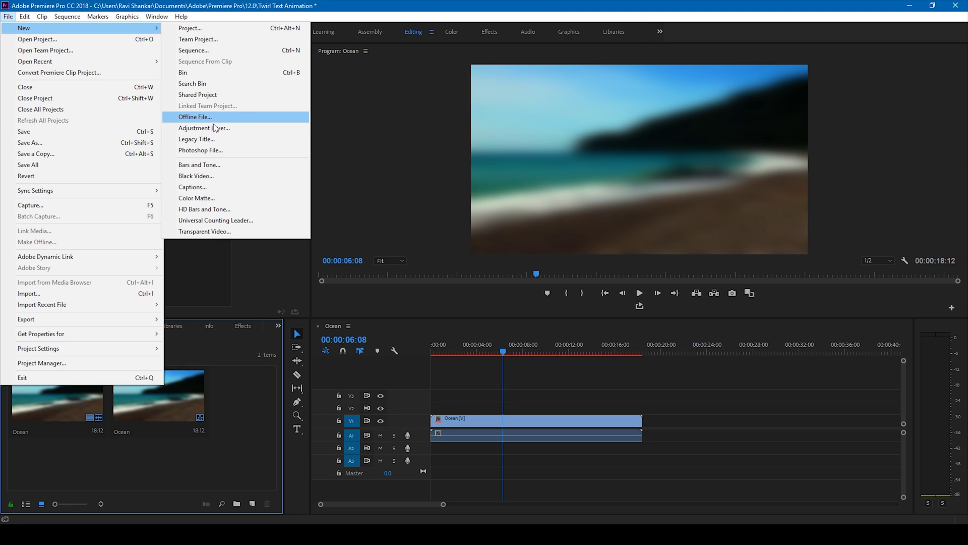
click(206, 139)
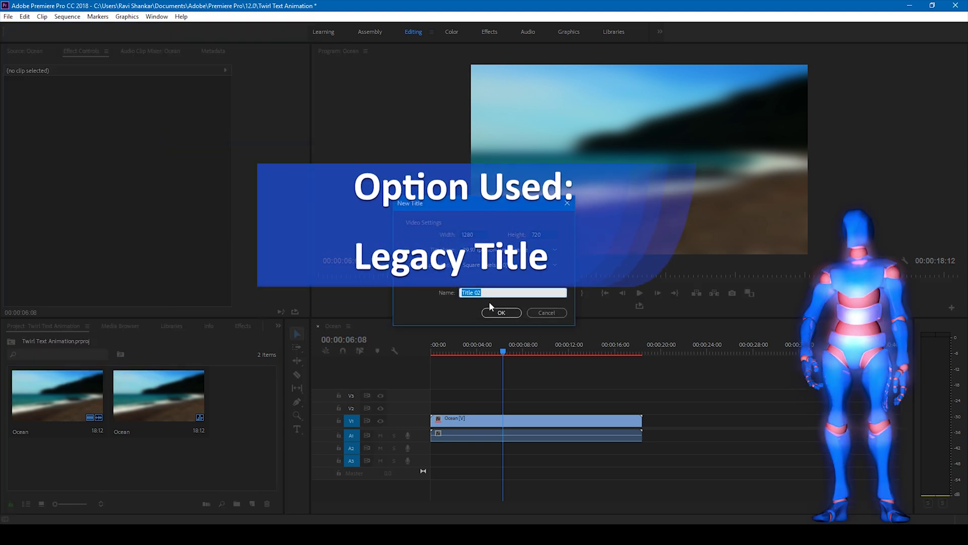
click(499, 312)
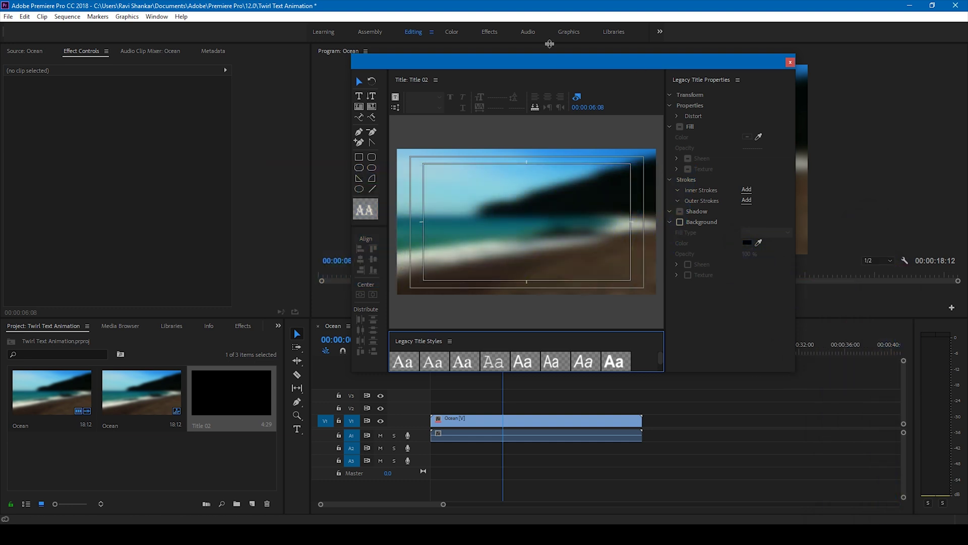
click(358, 189)
Draw a small white circle and centre it vertically and horizontally at X 641.0, Y 360.0.
drag(505, 197, 520, 211)
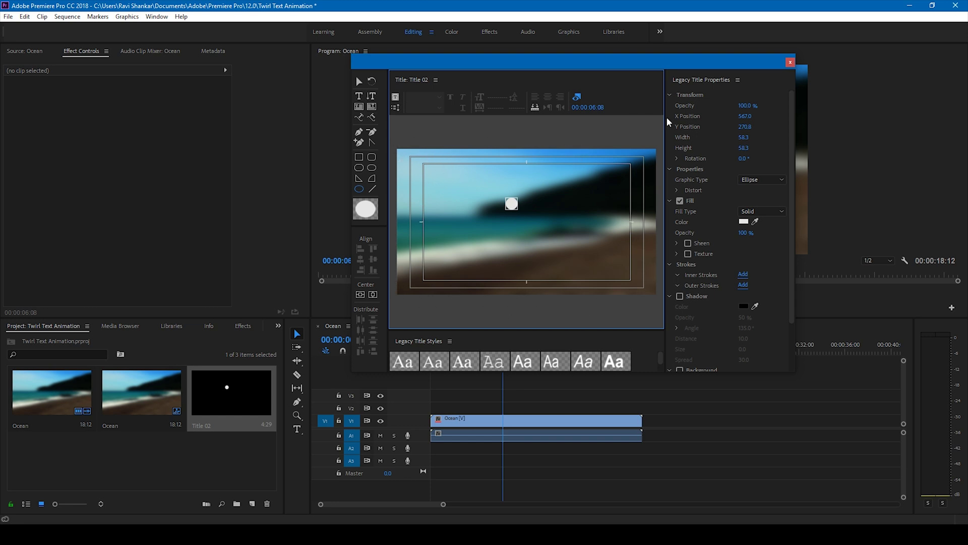
click(360, 294)
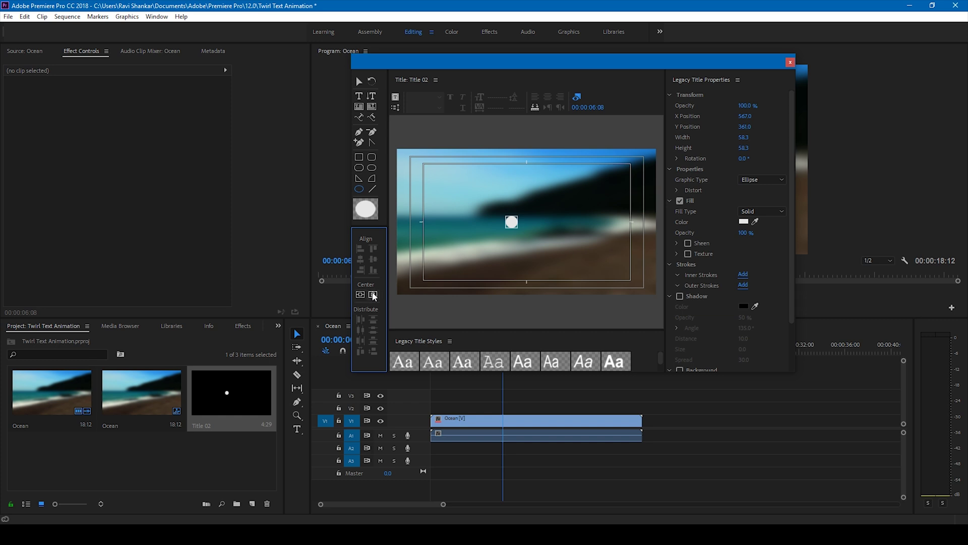
click(373, 294)
click(359, 96)
Add the text 'PREMIERE PR' in a wide text box and set its font size to 86.
click(432, 207)
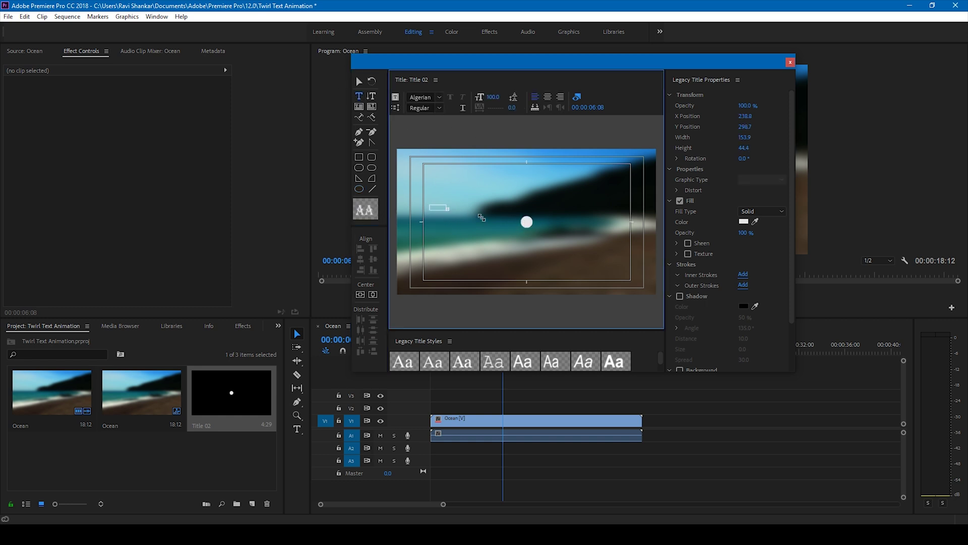
drag(482, 218, 629, 242)
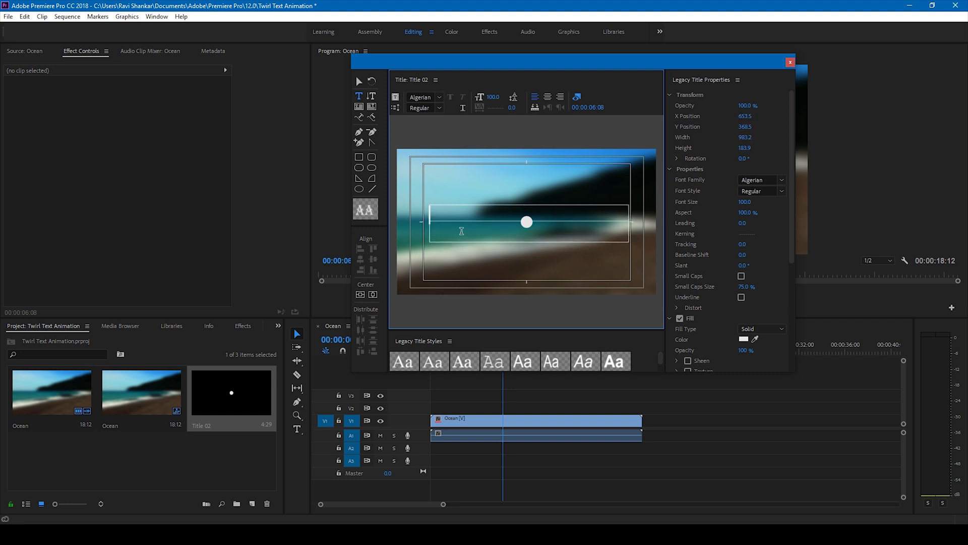
text(PREMIER)
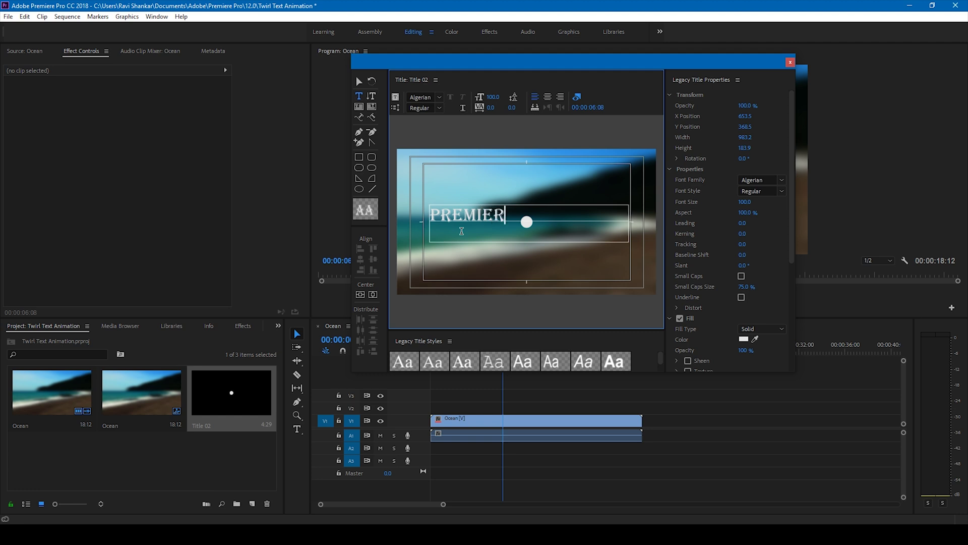
text(E PRO)
key(BackSpace)
key(BackSpace)
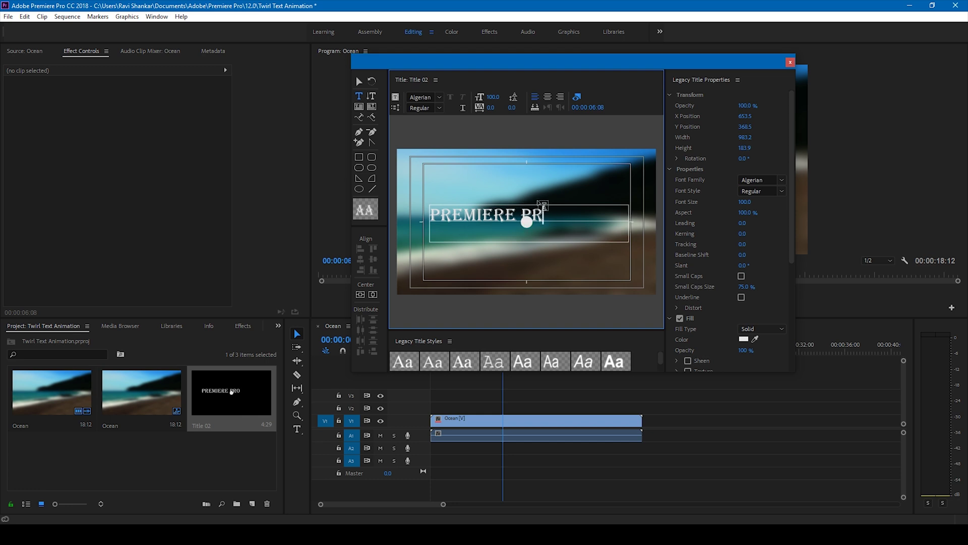
double_click(513, 214)
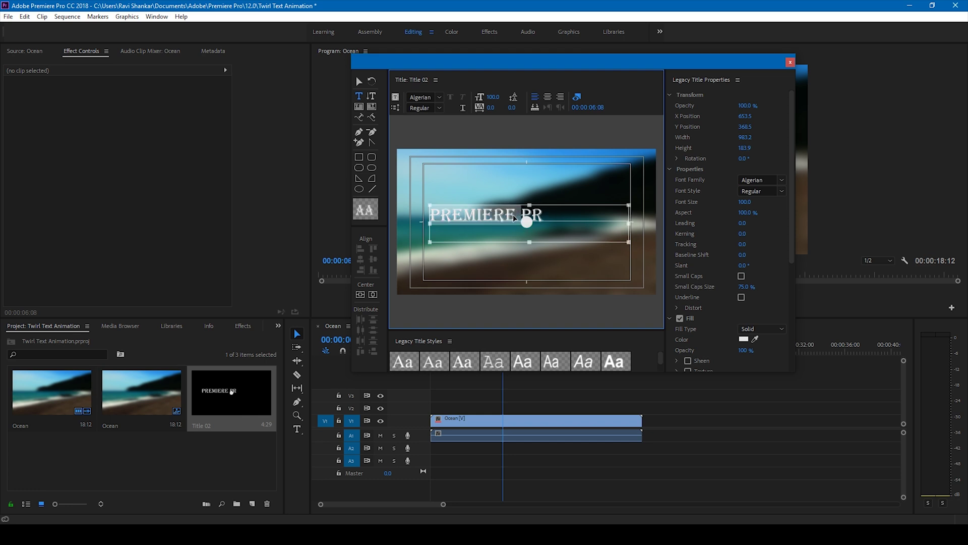
triple_click(513, 214)
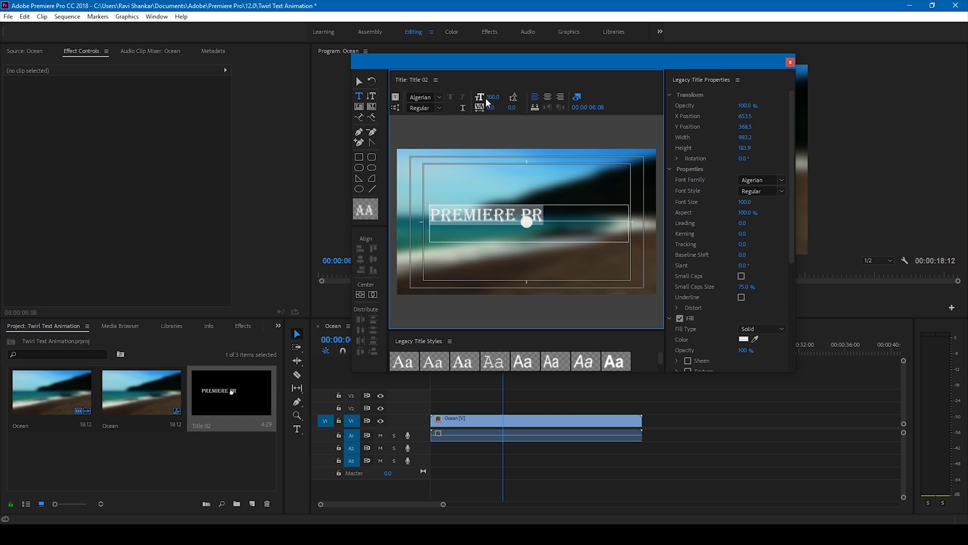
key(ctrl+alt+Left)
key(ctrl+alt+Left)
key(ctrl+alt+Left)
key(ctrl+alt+Left)
key(ctrl+alt+Left)
key(ctrl+alt+Left)
key(ctrl+alt+Left)
key(ctrl+alt+Left)
key(ctrl+alt+Left)
key(ctrl+alt+Left)
key(ctrl+alt+Left)
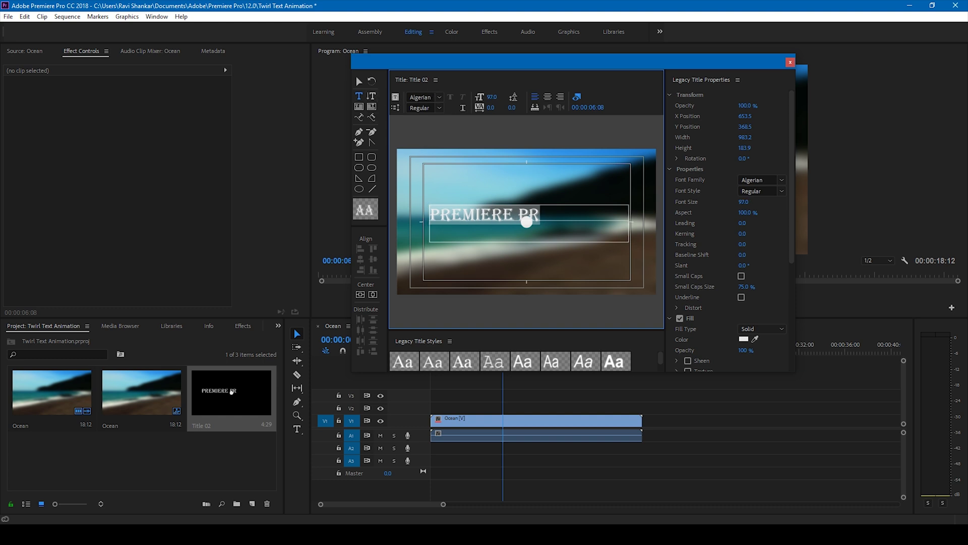
key(ctrl+alt+Left)
key(ctrl+alt+Left)
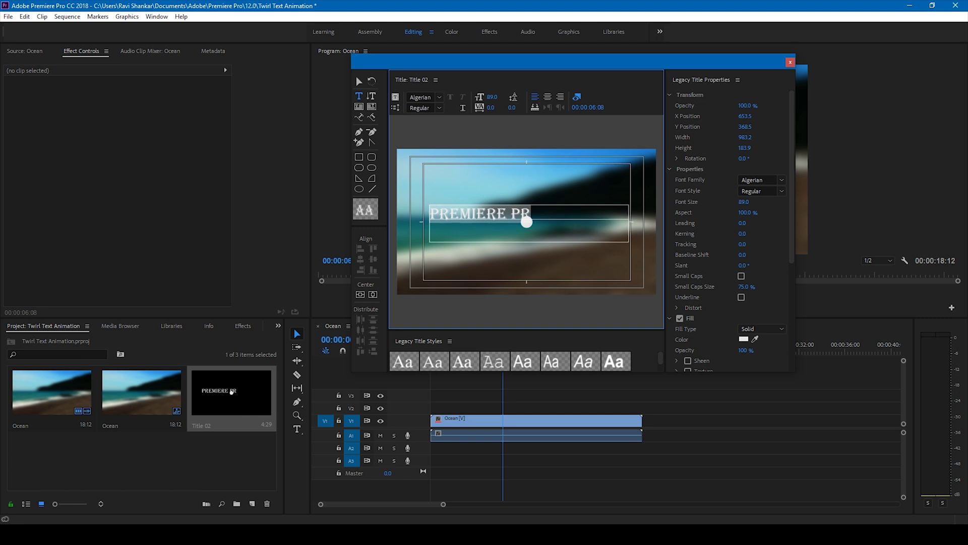
Move the text block to X 613.6, Y 410.8 so it sits beside the circle.
click(359, 81)
click(462, 221)
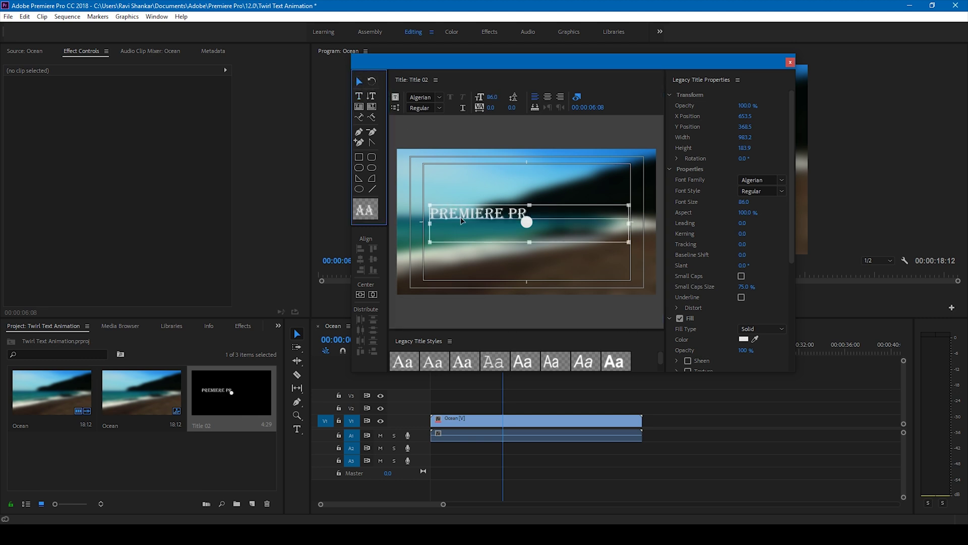
drag(469, 214, 461, 222)
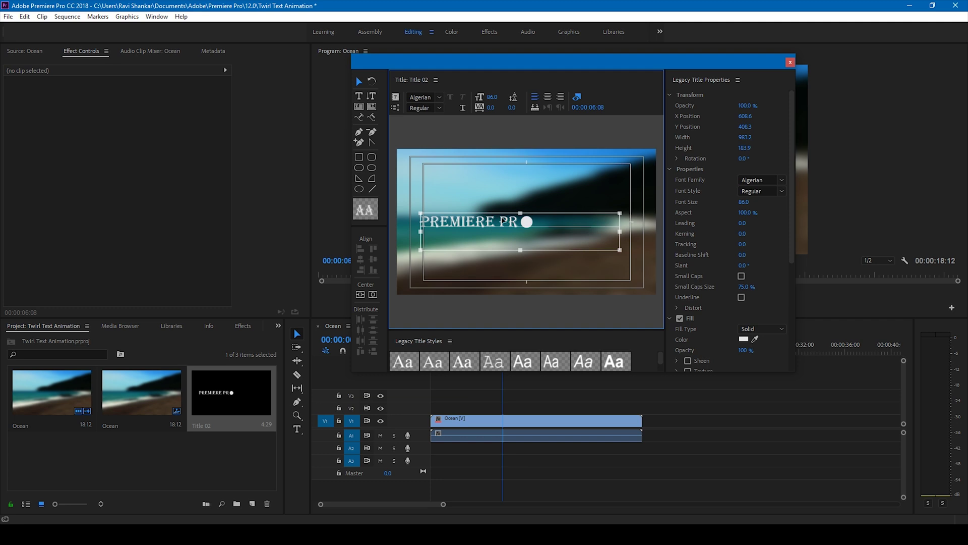
drag(502, 220, 504, 221)
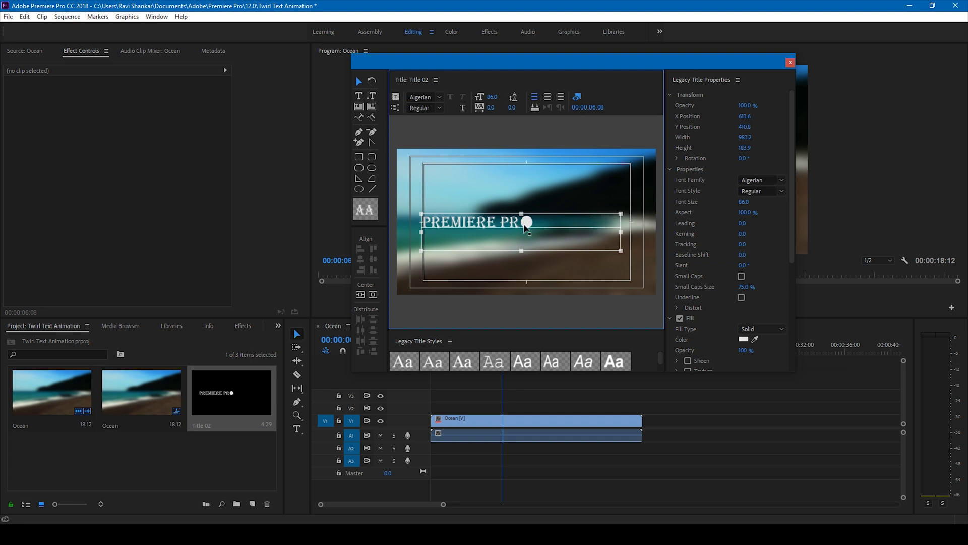
Add 'EASY TUT' after the circle so the title reads 'PREMIERE PR● EASY TUT', then close the editor.
double_click(519, 222)
text(E)
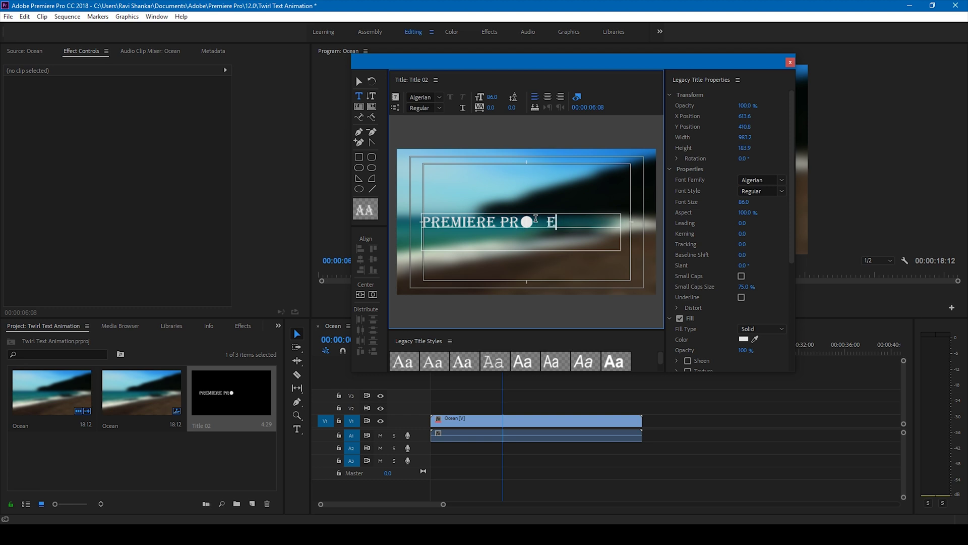
text(ASY TUT)
click(538, 220)
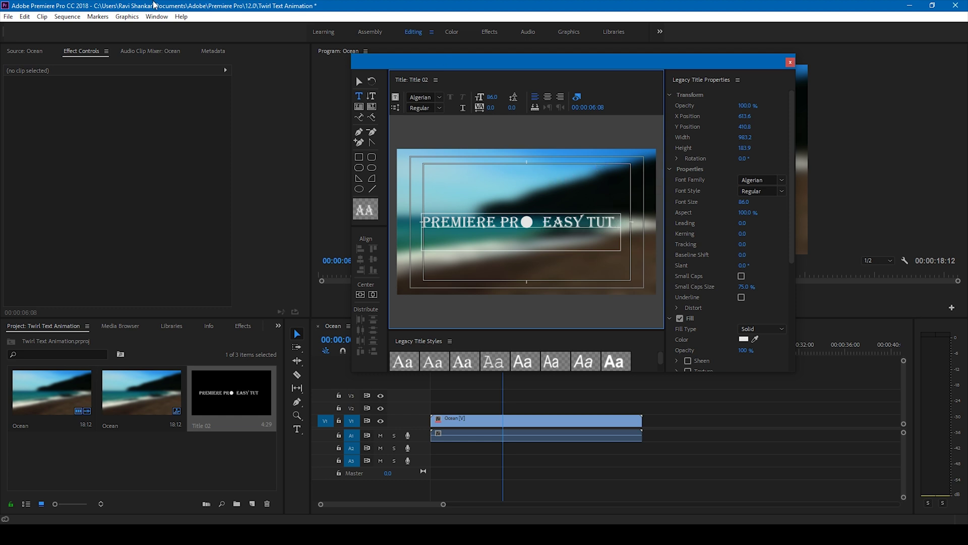
click(358, 81)
click(543, 243)
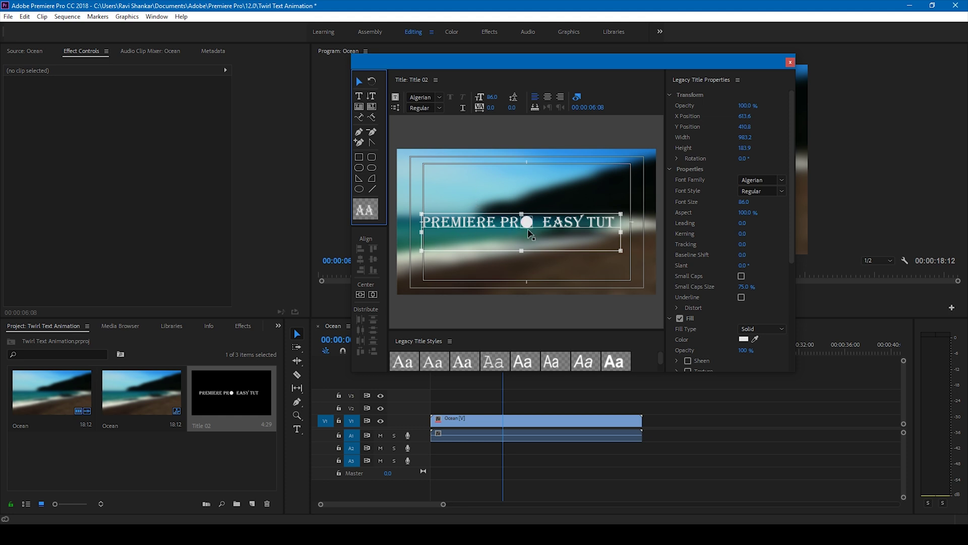
click(791, 63)
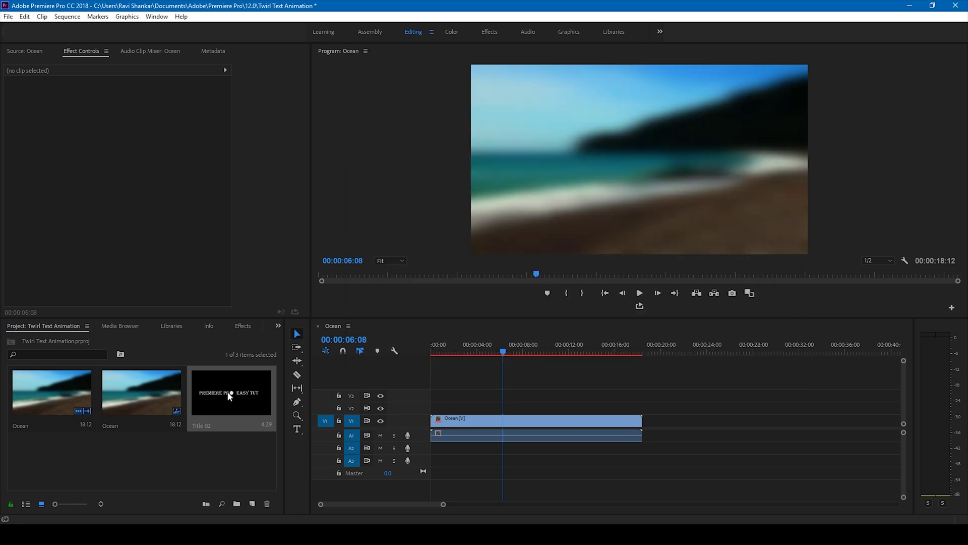
Put Title 02 on V2 over the ocean clip, stretch it to full length, and play.
drag(228, 392, 644, 408)
click(431, 348)
key(space)
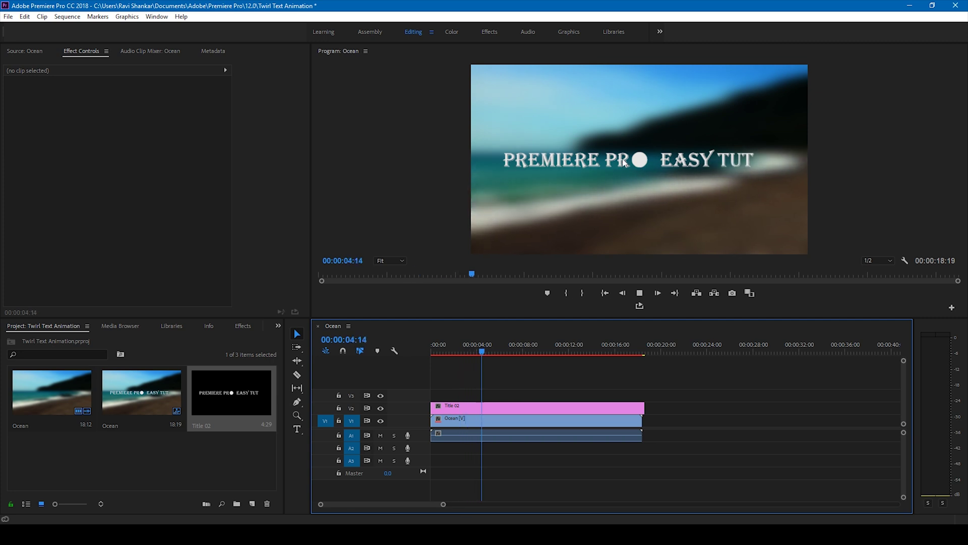
Search the Effects panel for 'Twirl' and apply it to the Title 02 clip.
key(space)
click(509, 408)
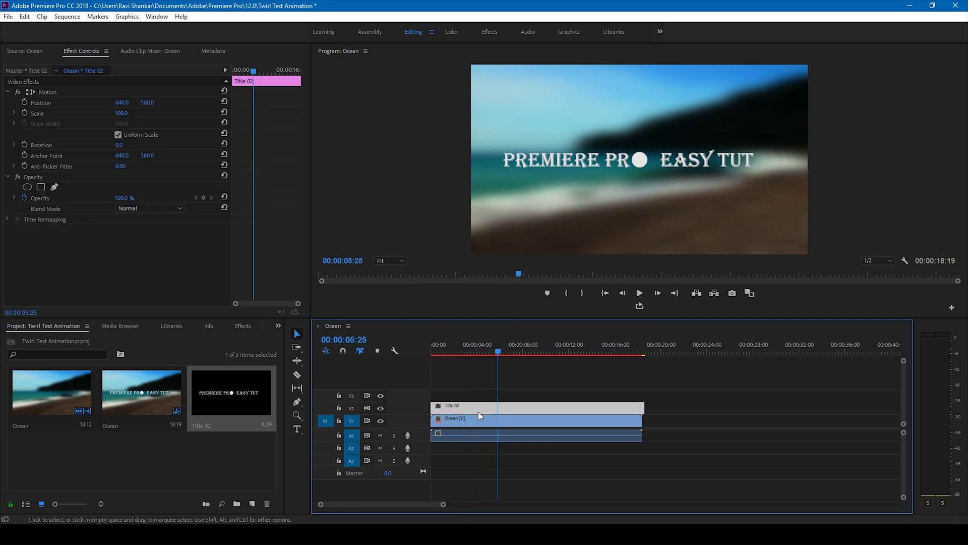
click(239, 327)
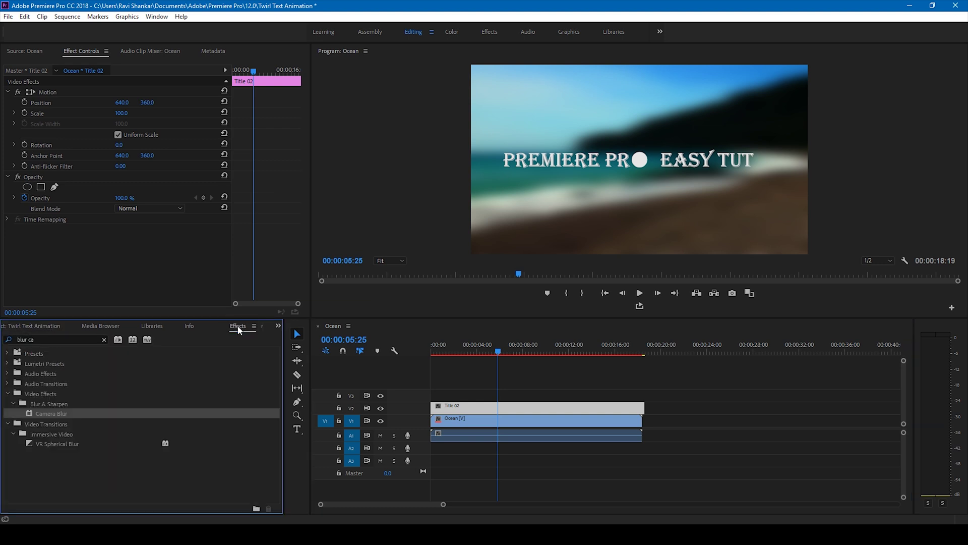
double_click(55, 337)
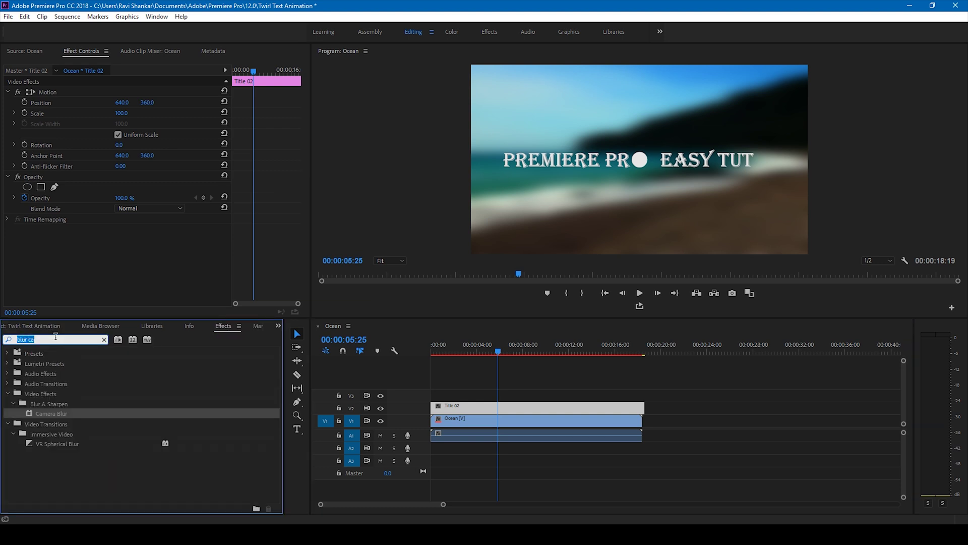
text(Twi)
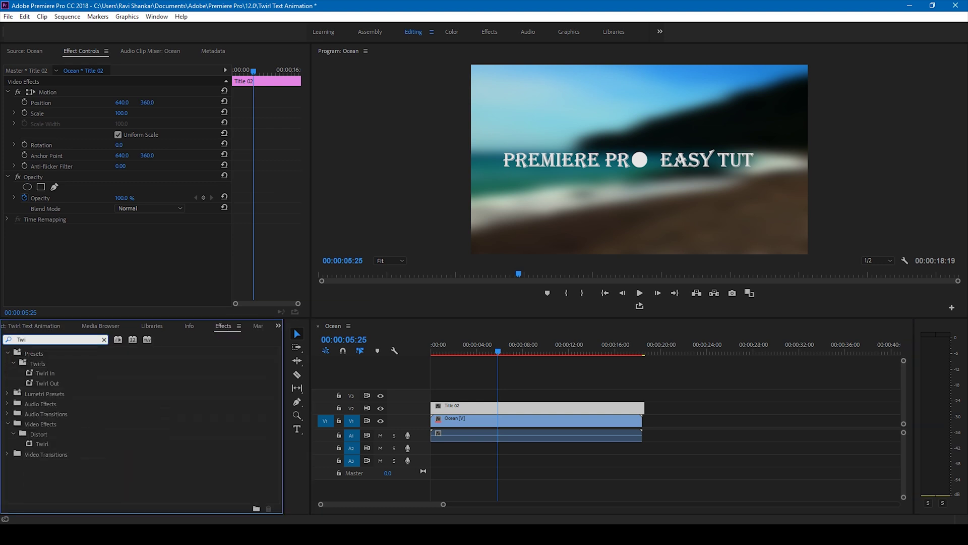
text(rl)
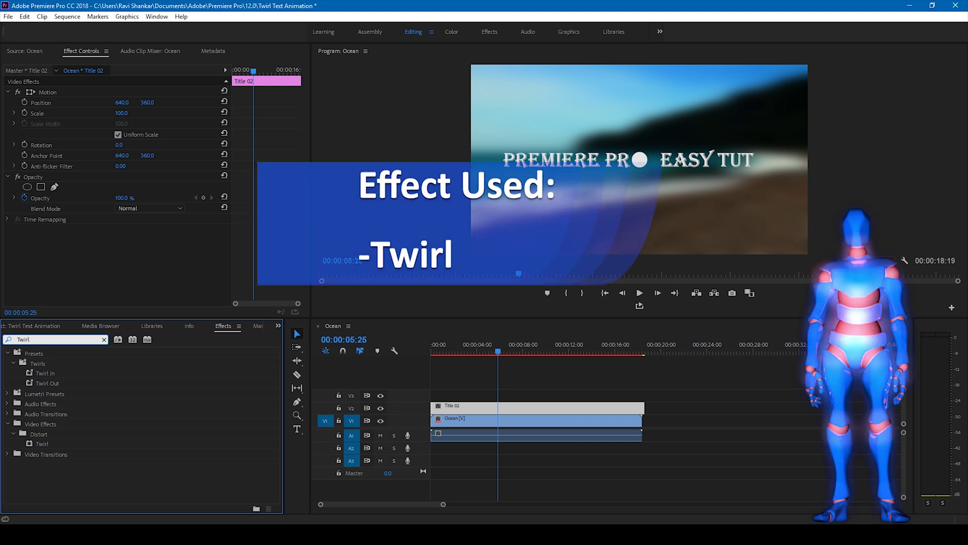
drag(41, 443, 450, 406)
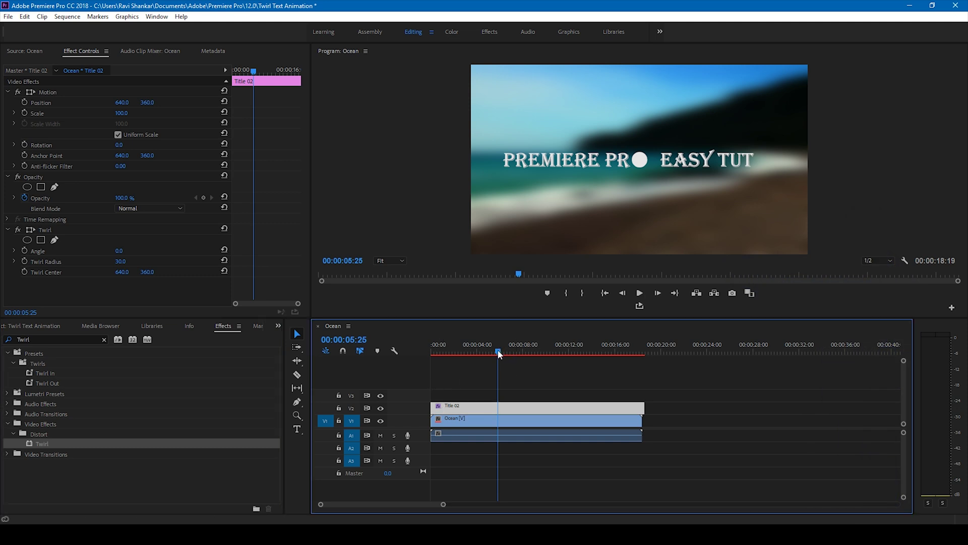
At 00:00:00:00, set Twirl Angle to 3x0.0° and Twirl Radius to 45.
drag(501, 347, 432, 347)
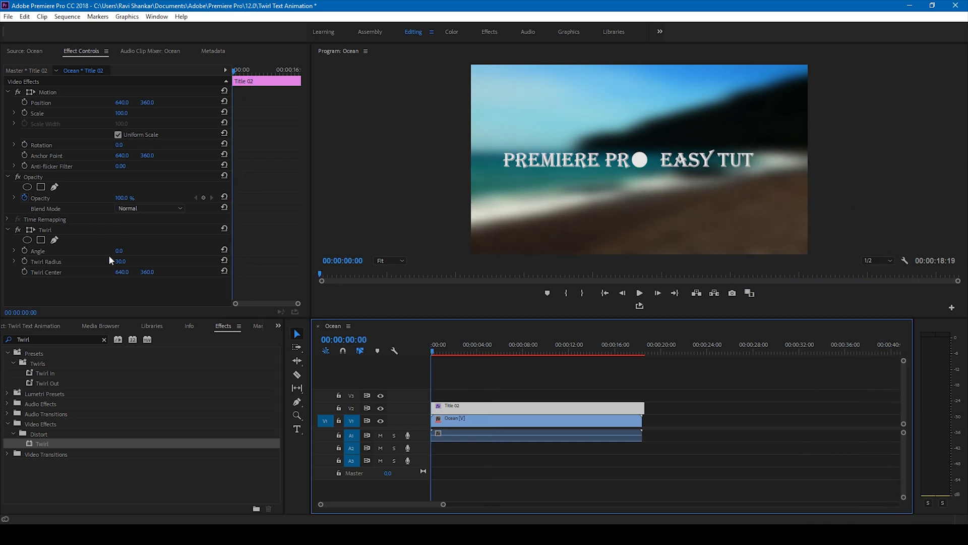
click(45, 228)
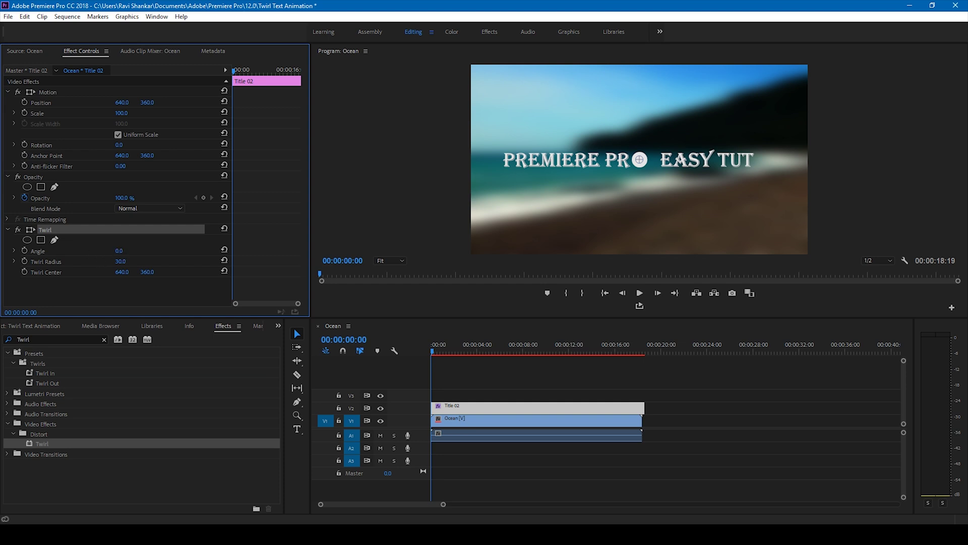
drag(119, 251, 668, 251)
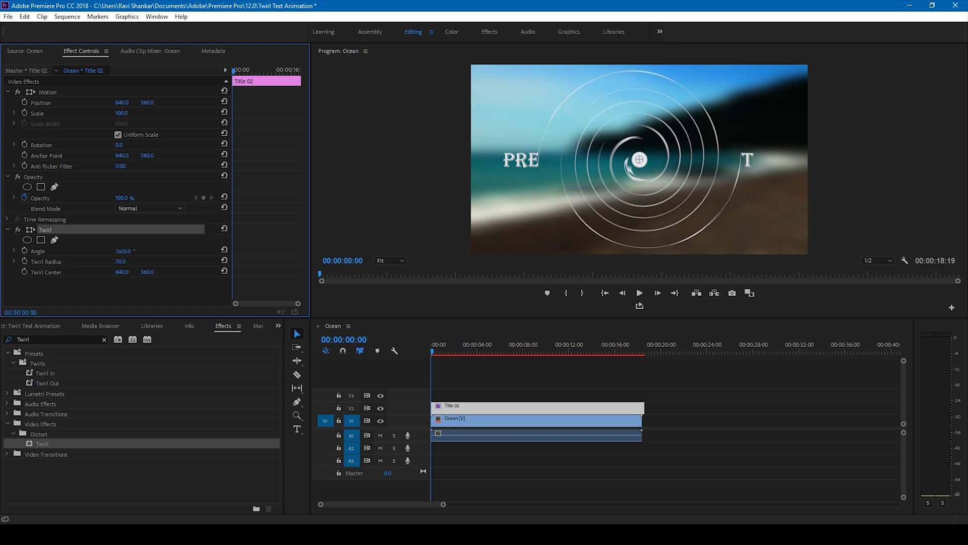
click(127, 260)
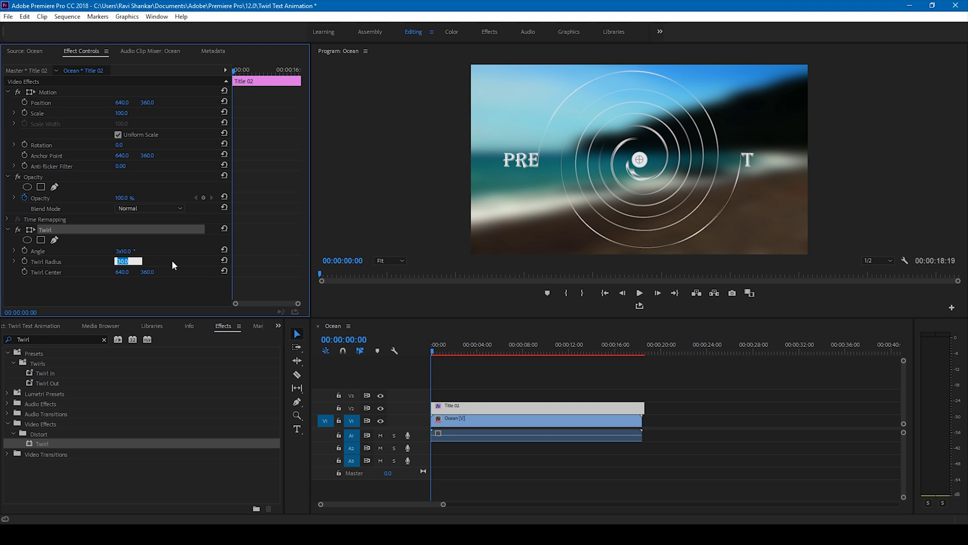
text(54)
key(Return)
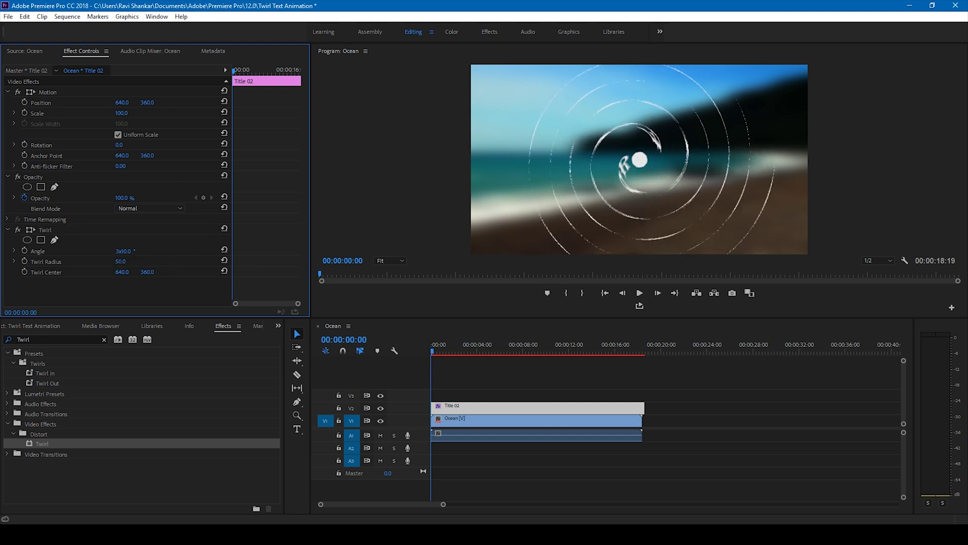
drag(120, 261, 114, 261)
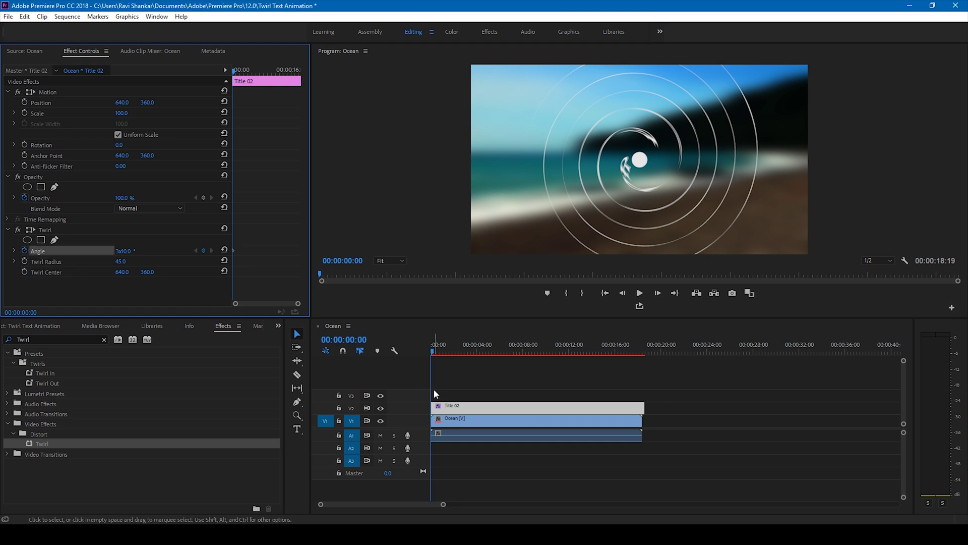
drag(434, 350, 467, 350)
Key the Twirl Angle to 0 at 00:00:03:06 and preview the untwisting from the start.
click(128, 251)
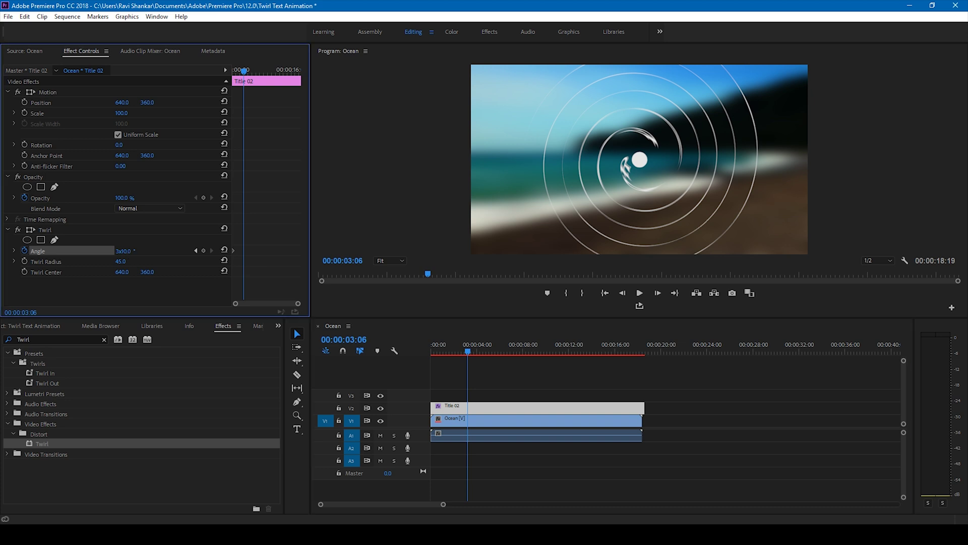
text(0)
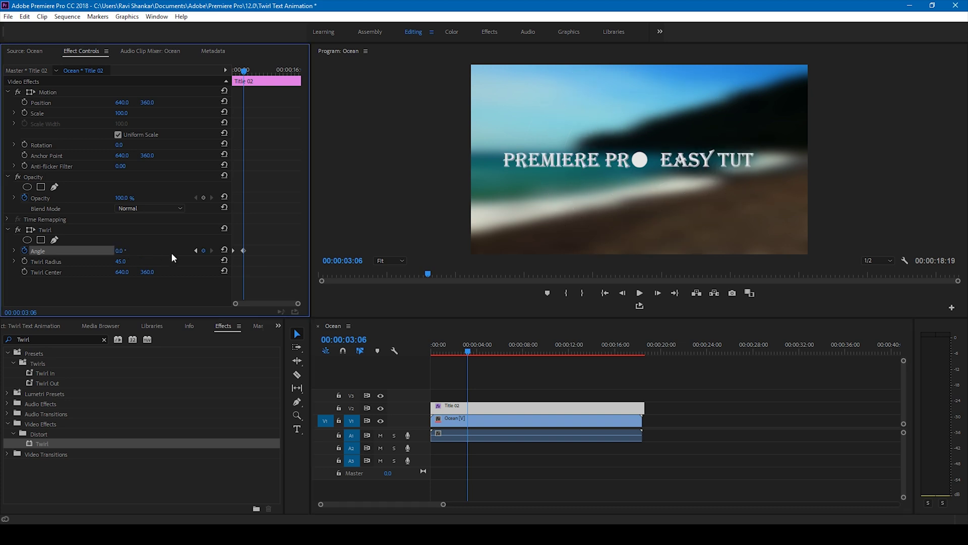
drag(468, 351, 419, 351)
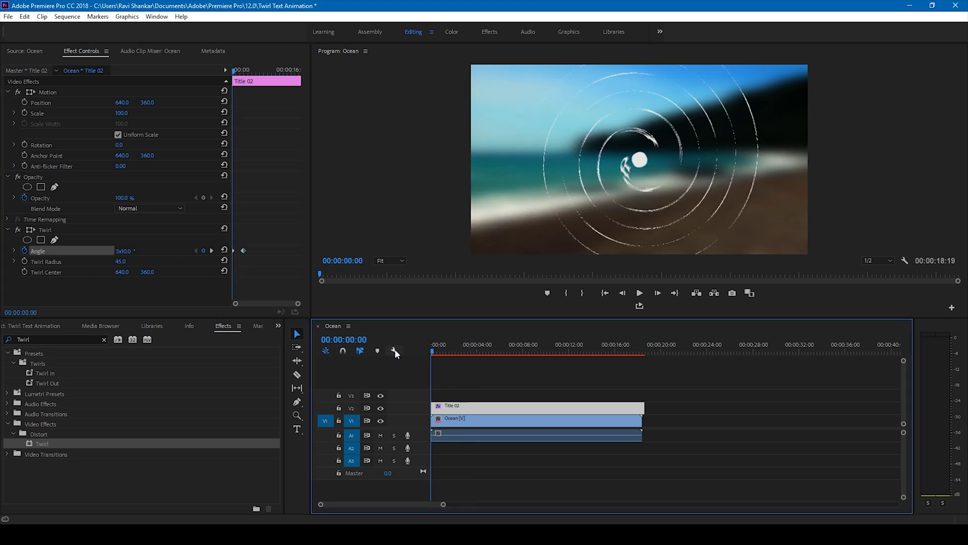
key(space)
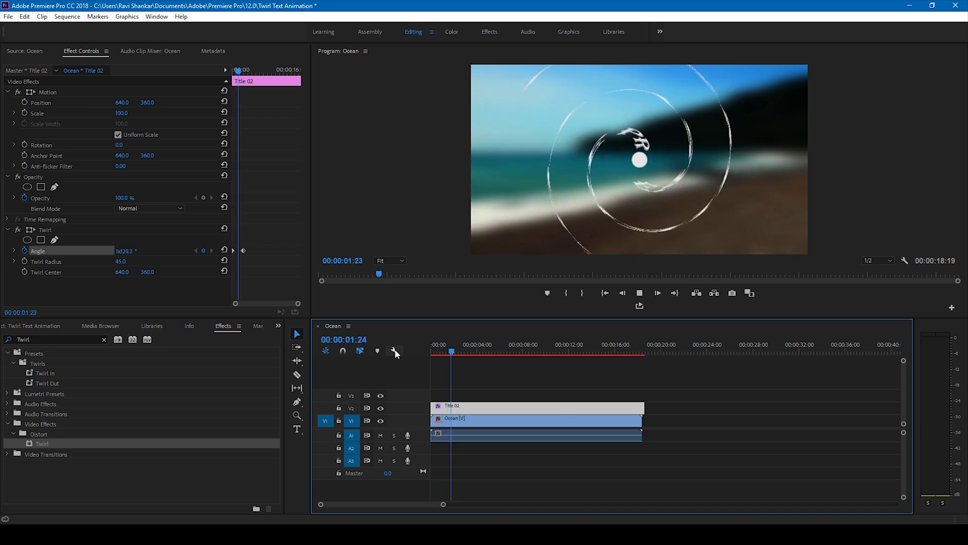
key(space)
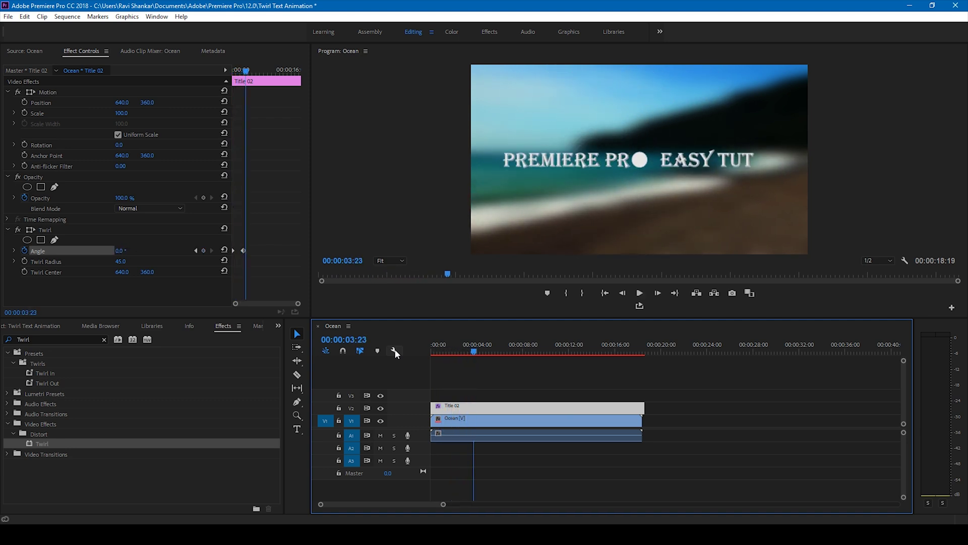
click(449, 351)
Shift the Title 02 clip about 29 frames later and replay the animation from the start.
drag(440, 409, 457, 412)
drag(438, 353, 433, 349)
drag(298, 303, 299, 305)
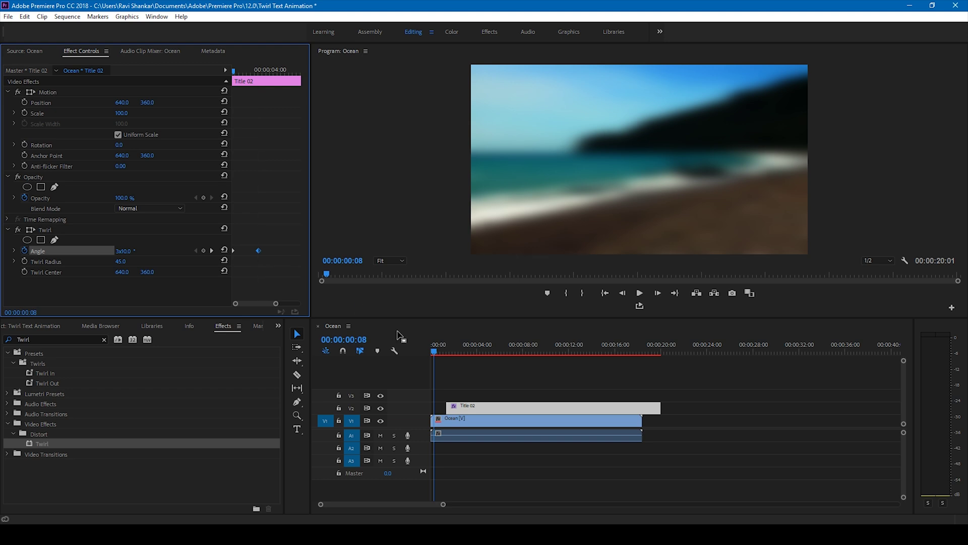
click(432, 352)
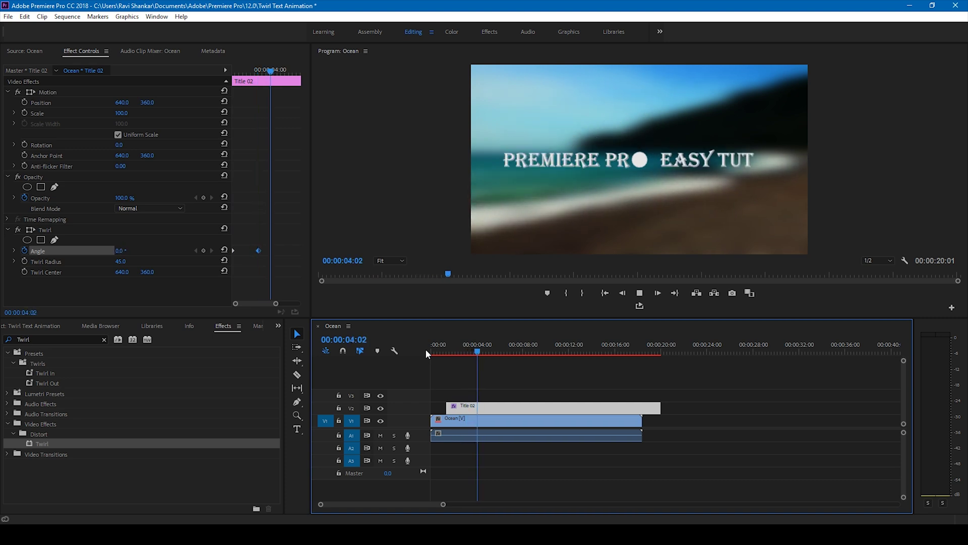
click(431, 351)
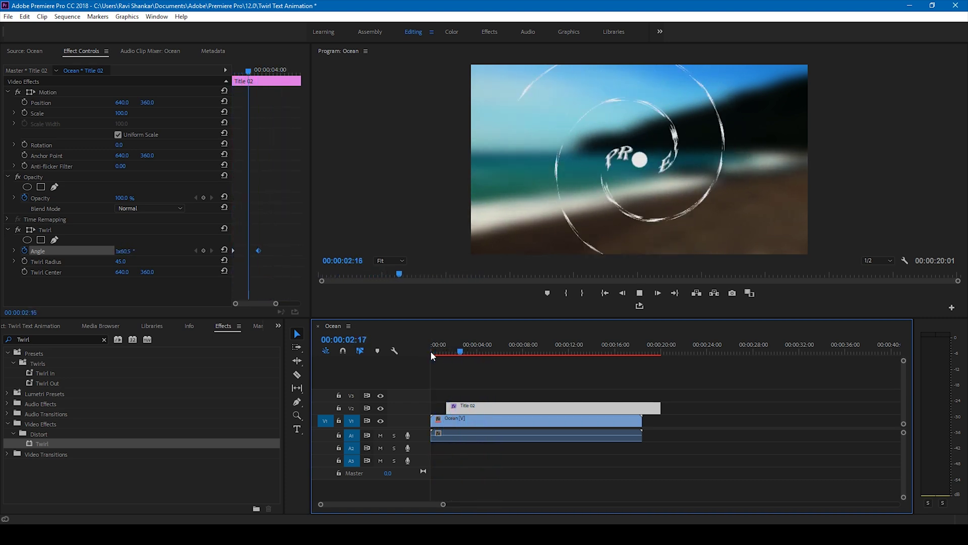
click(431, 353)
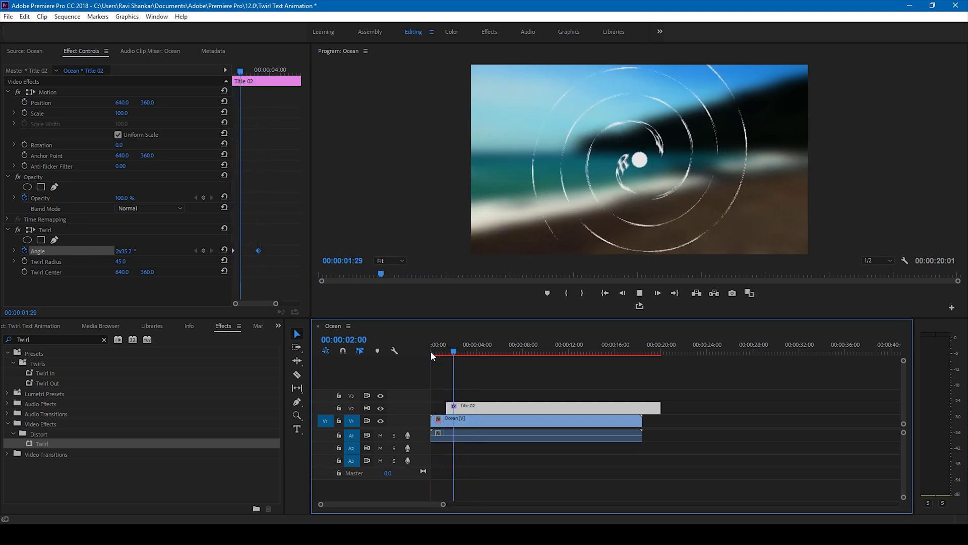
click(433, 354)
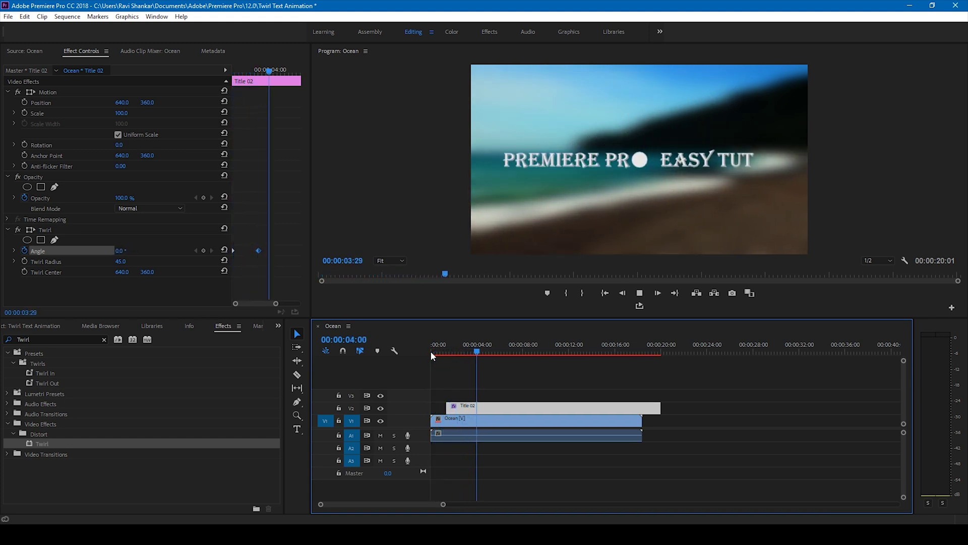
click(432, 354)
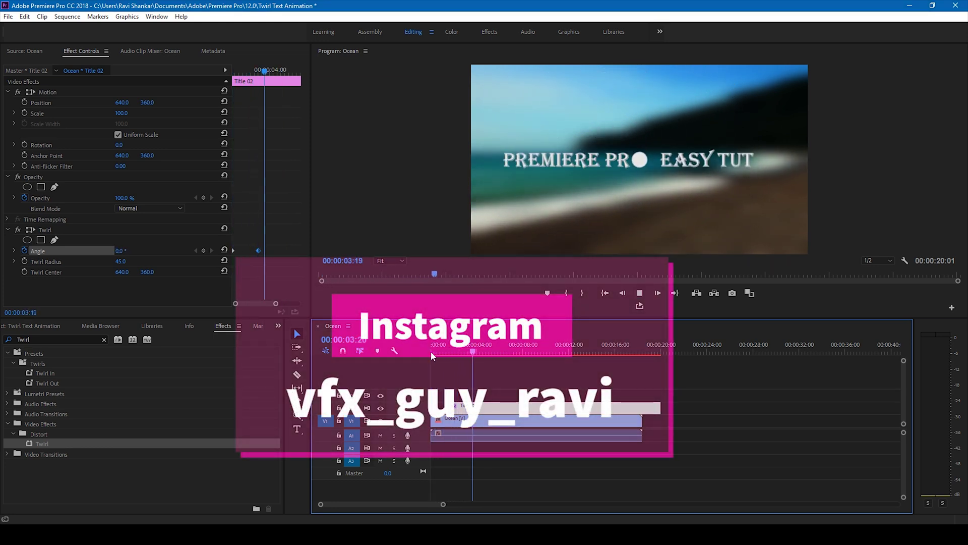
click(431, 353)
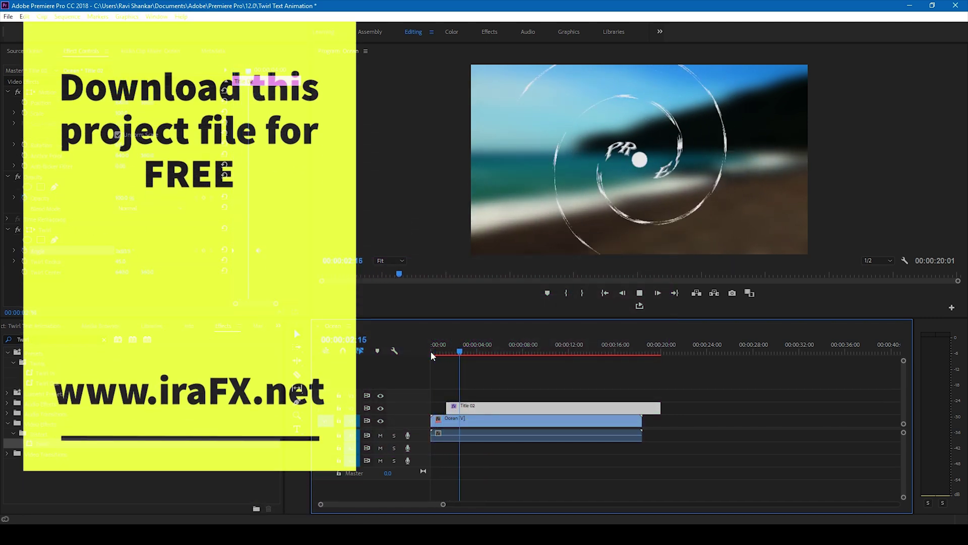
key(space)
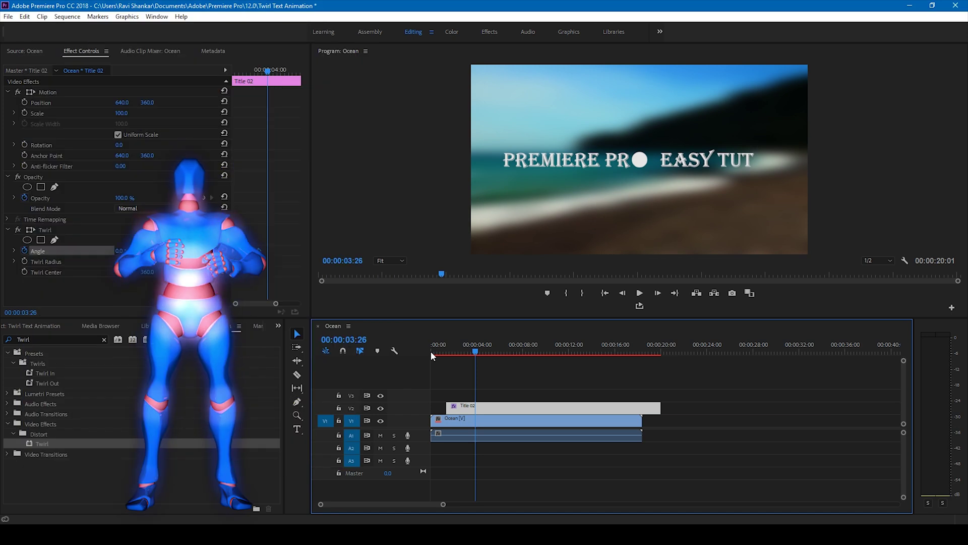
click(431, 351)
key(space)
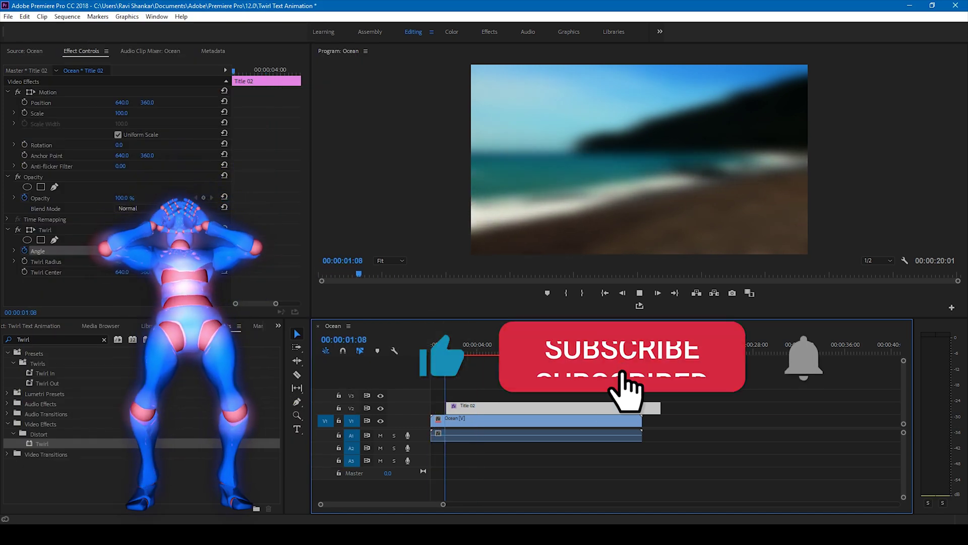